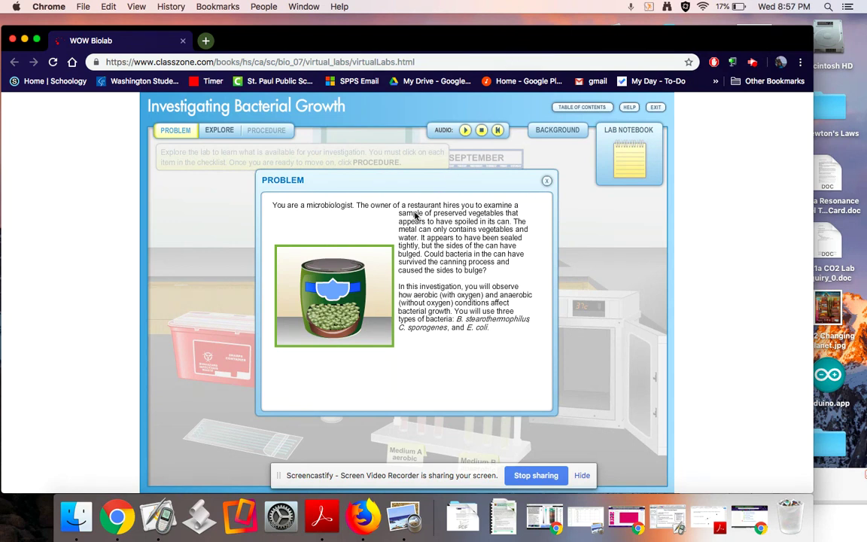
Play the audio narration of the bulging vegetable can problem
left_click(465, 131)
left_click(583, 475)
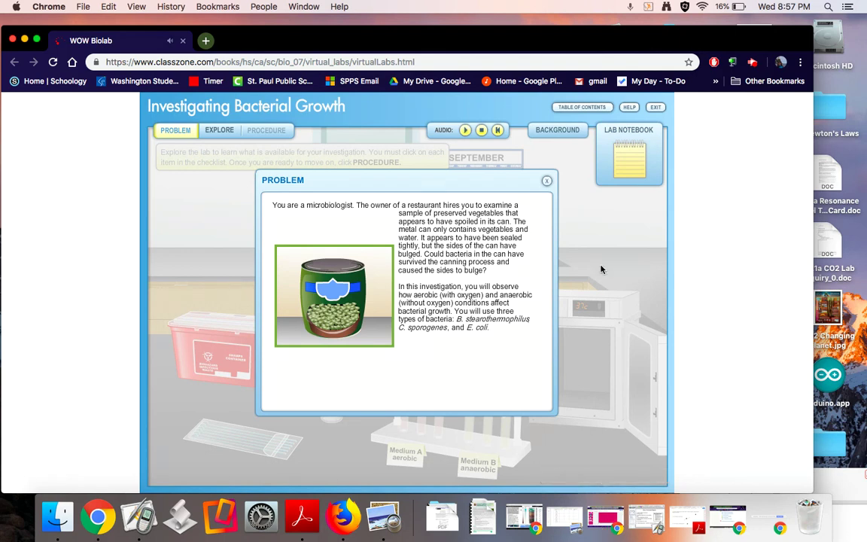
Close the problem statement and read about the sample bacteria vials and Medium A tubes
left_click(547, 182)
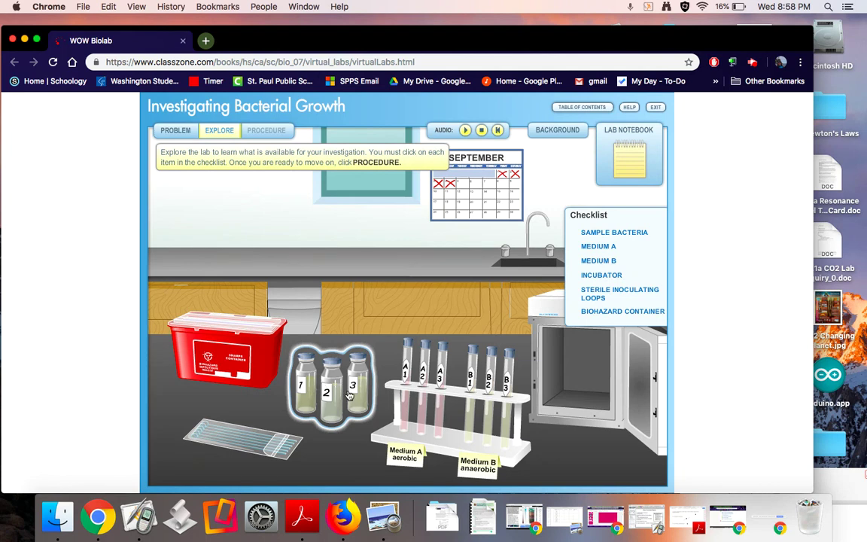
left_click(349, 395)
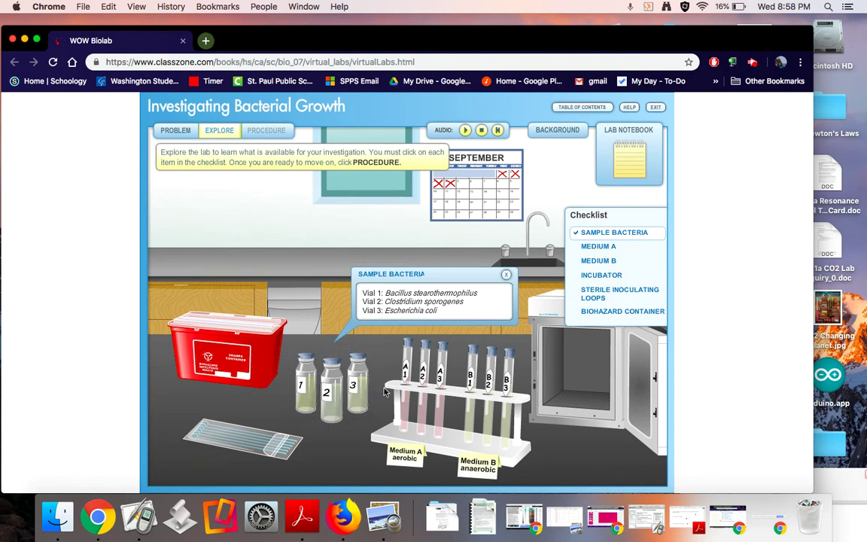
left_click(423, 384)
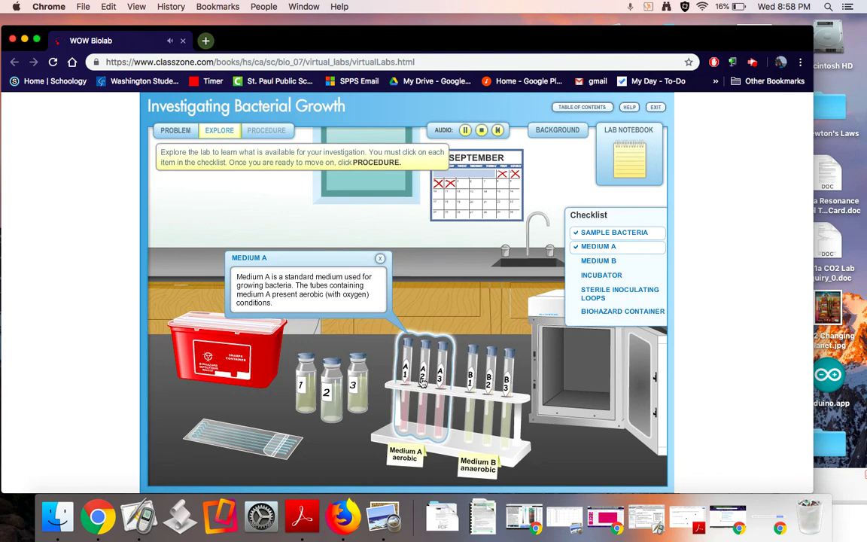
Check off Medium B, the sterile inoculating loops, the incubator and the biohazard container
left_click(489, 388)
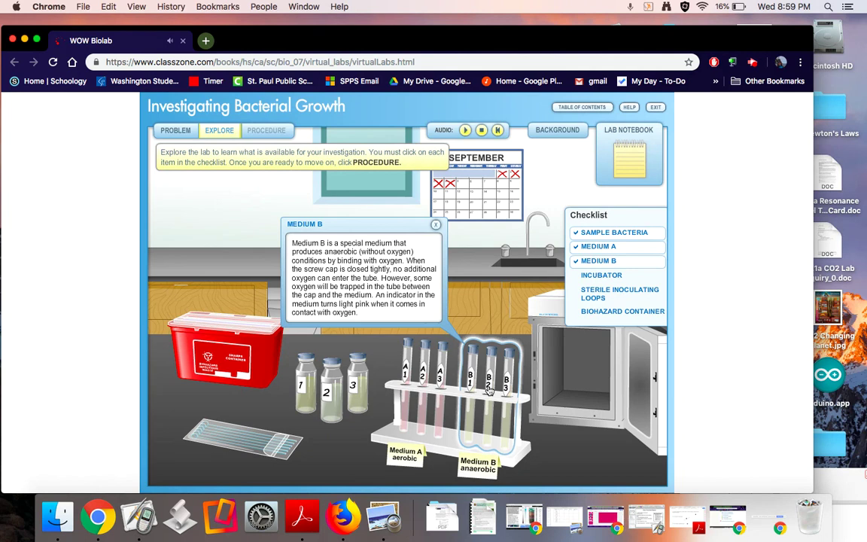
left_click(241, 452)
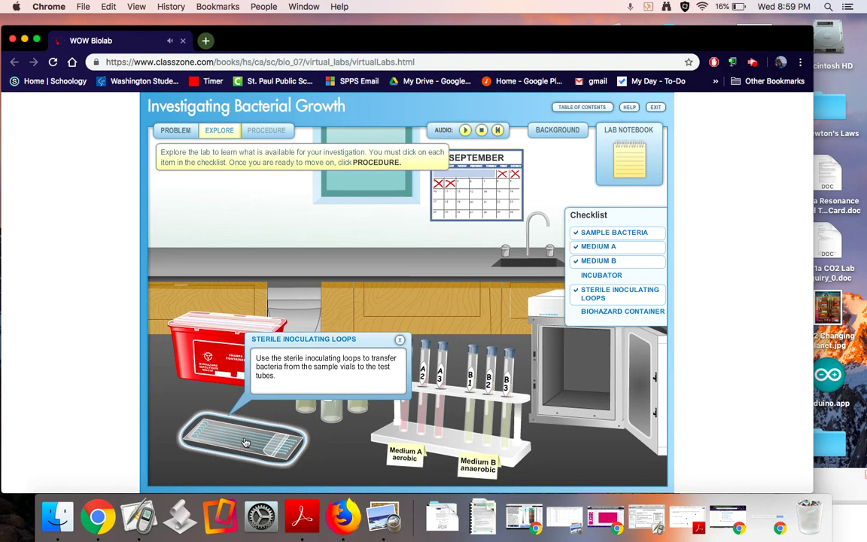
left_click(580, 387)
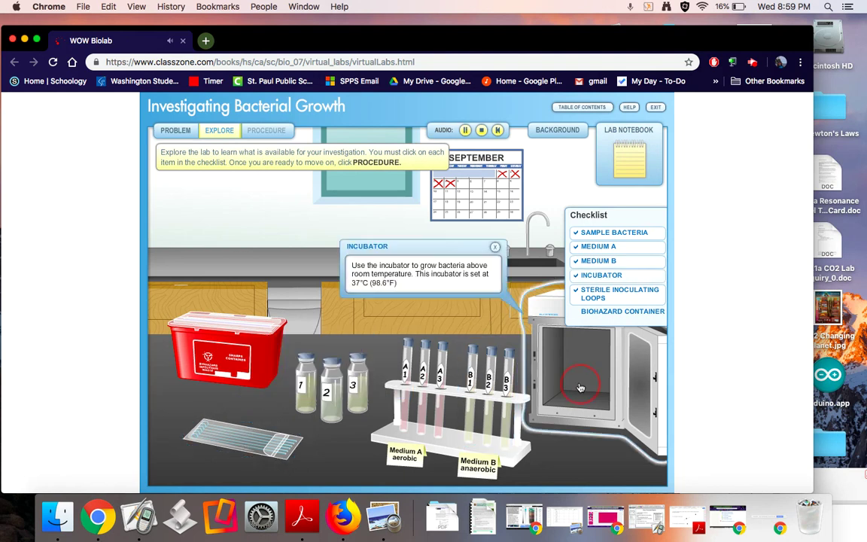
left_click(256, 385)
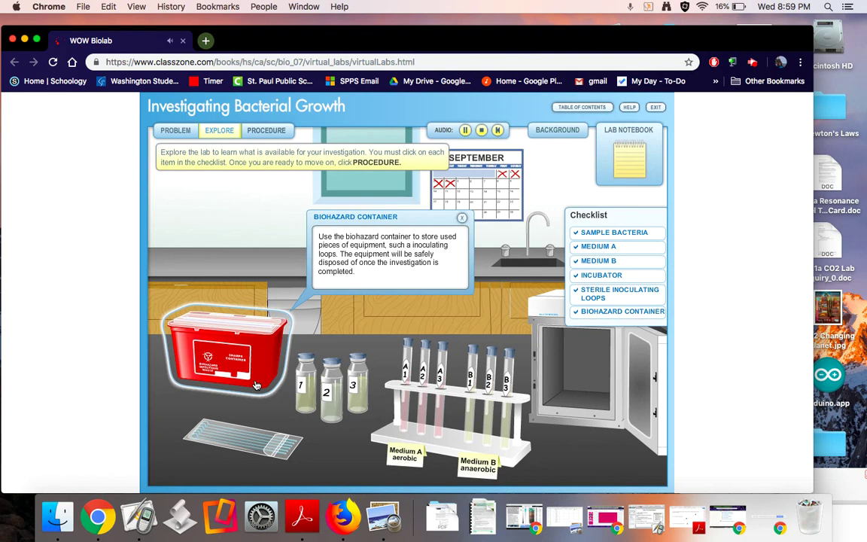
left_click(463, 219)
Start the lab procedure at Step 1 of 11
left_click(265, 130)
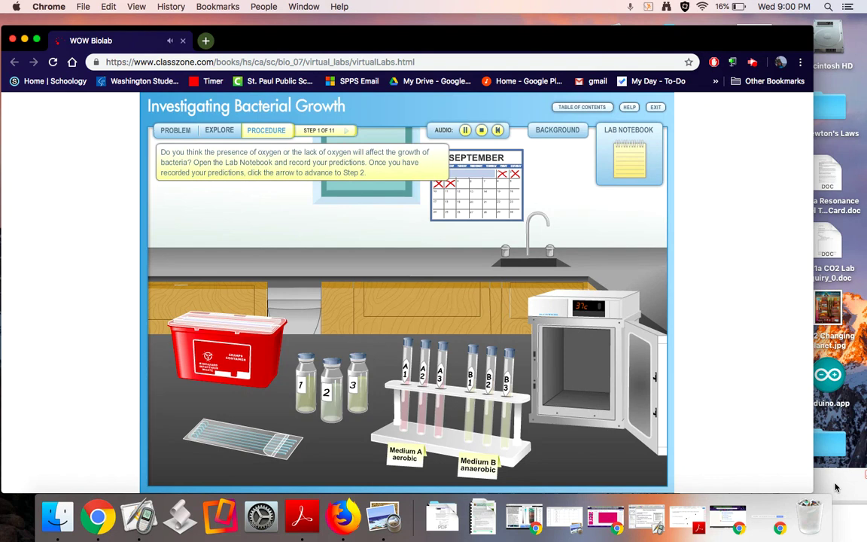
Open the Bacteria Virtual Lab worksheet PDF, read its questions, then move it aside
double_click(834, 488)
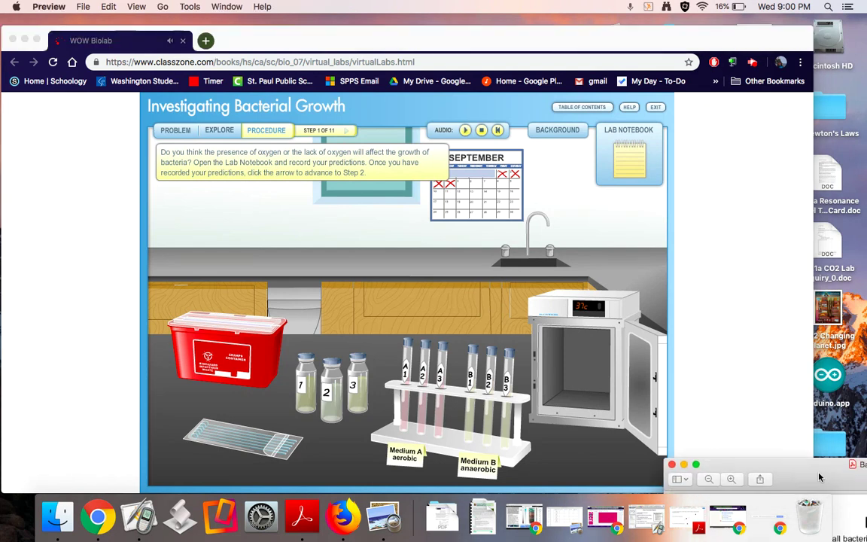
left_click_drag(401, 255, 294, 115)
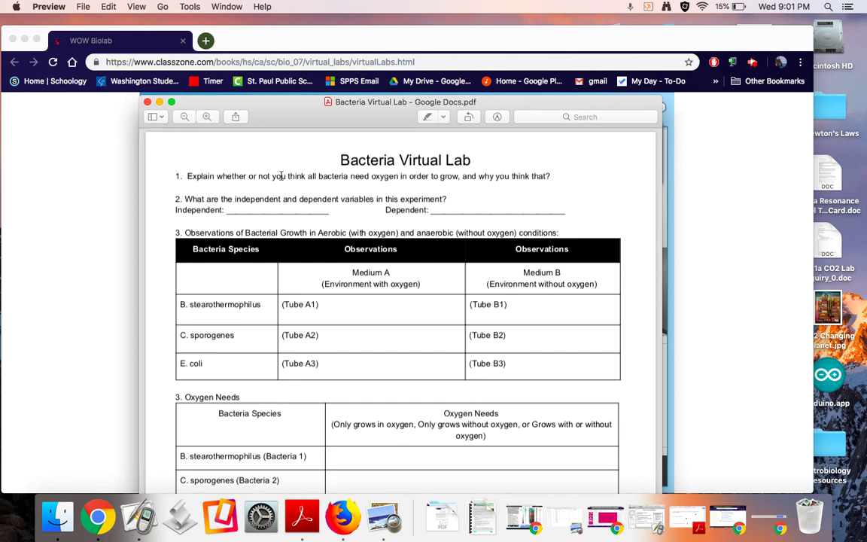
left_click_drag(250, 101, 501, 510)
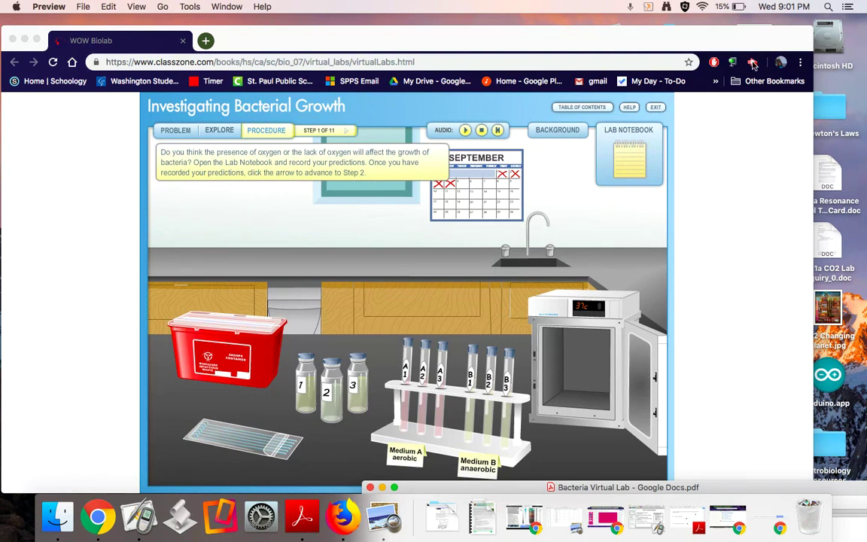
Enter 'Write some observat' as the notebook prediction and advance to Step 2
left_click(634, 159)
left_click(634, 158)
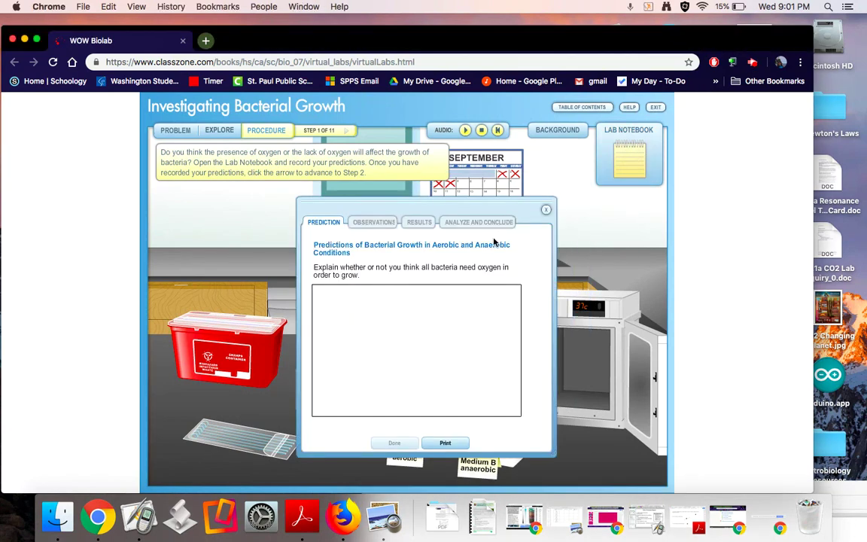
left_click(410, 316)
type("Write some observations")
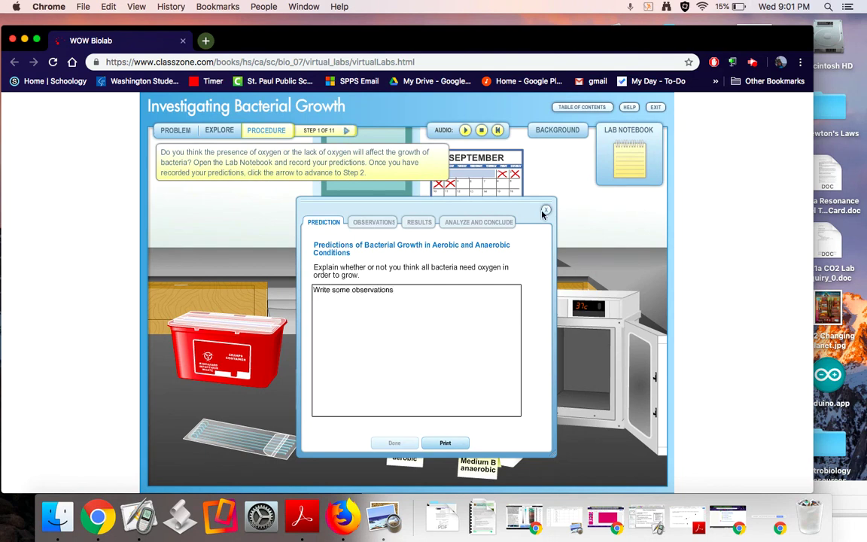
left_click(546, 209)
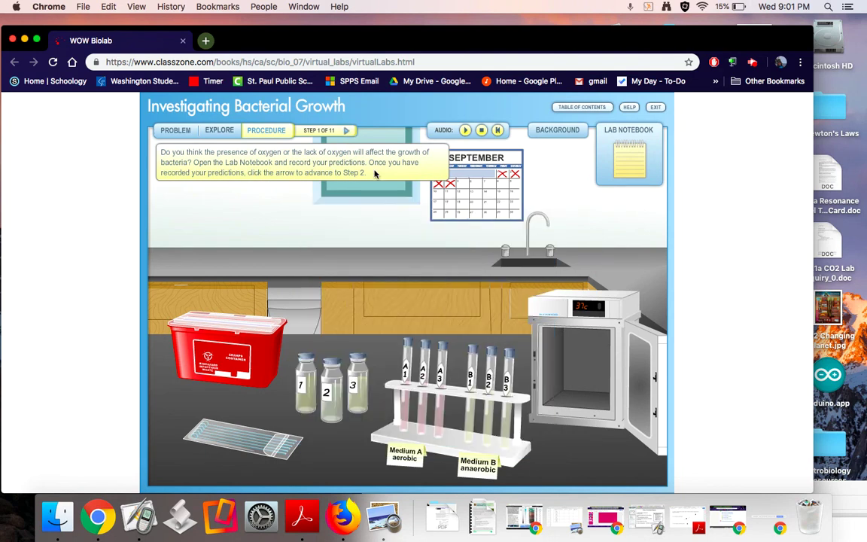
left_click(347, 131)
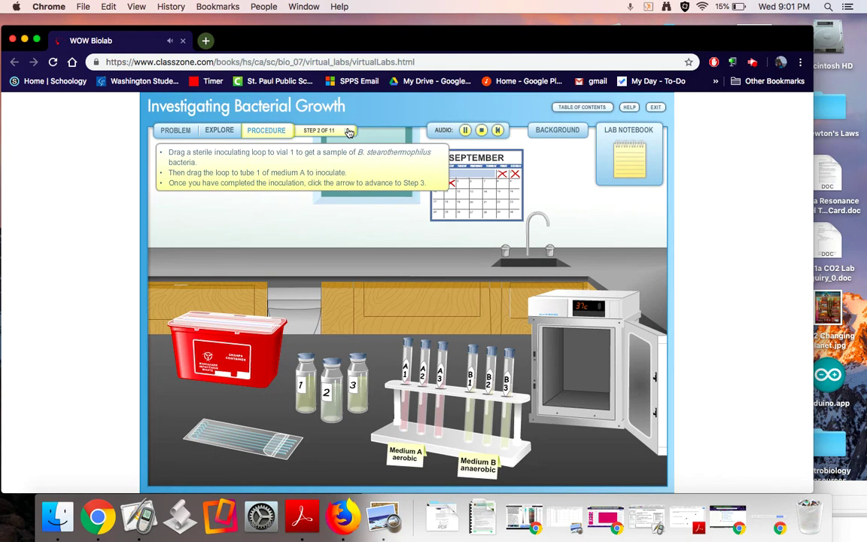
Stop the narration, inoculate tube A1 from vial 1, and advance to Step 3
left_click(480, 132)
left_click(481, 131)
left_click(256, 441)
left_click_drag(257, 442, 409, 344)
left_click(346, 130)
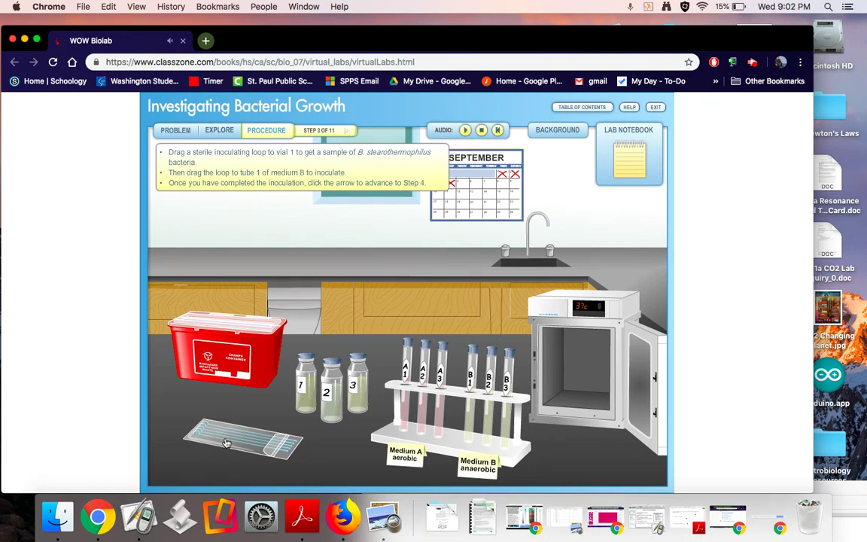
Inoculate tube B1 from vial 1 with a fresh loop and advance to Step 4
left_click_drag(229, 434, 333, 371)
left_click_drag(237, 409, 472, 366)
left_click(348, 131)
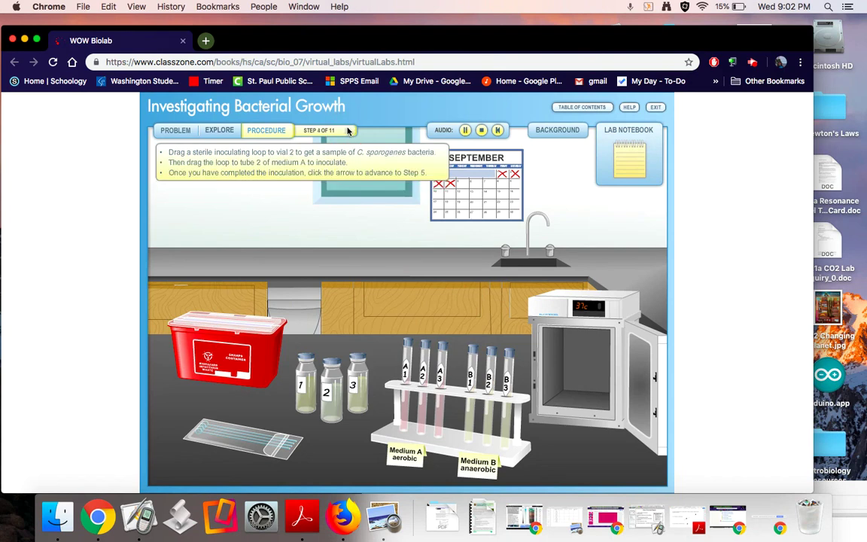
Inoculate tubes A2 and B2 with C. sporogenes from vial 2, reaching Step 6
left_click(480, 133)
left_click_drag(233, 440, 331, 384)
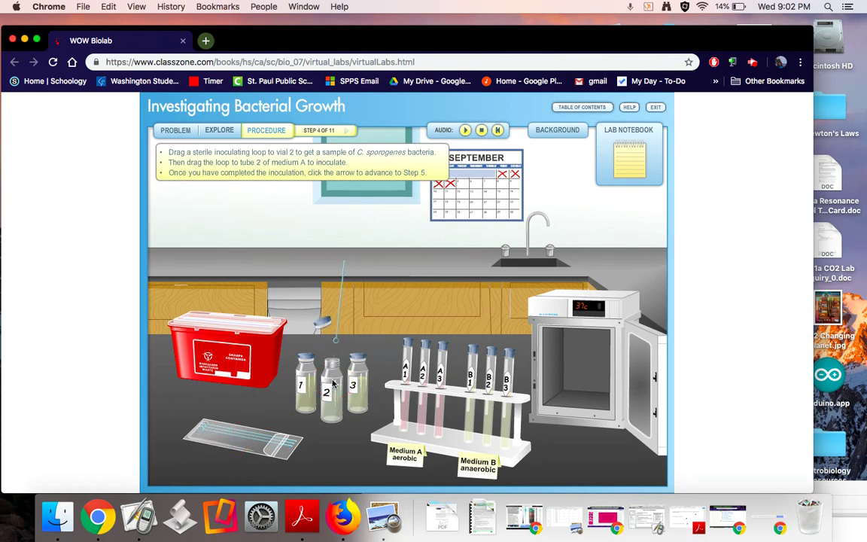
left_click_drag(331, 304, 426, 356)
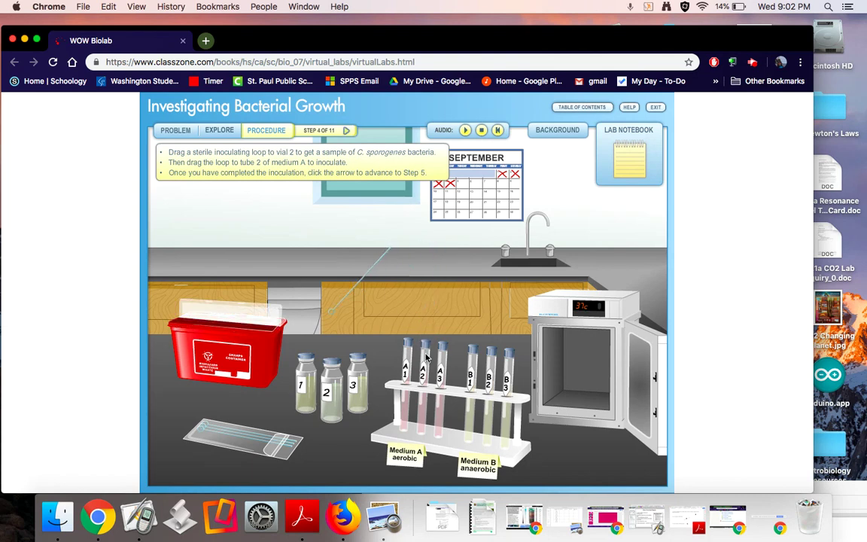
left_click(346, 130)
left_click(465, 131)
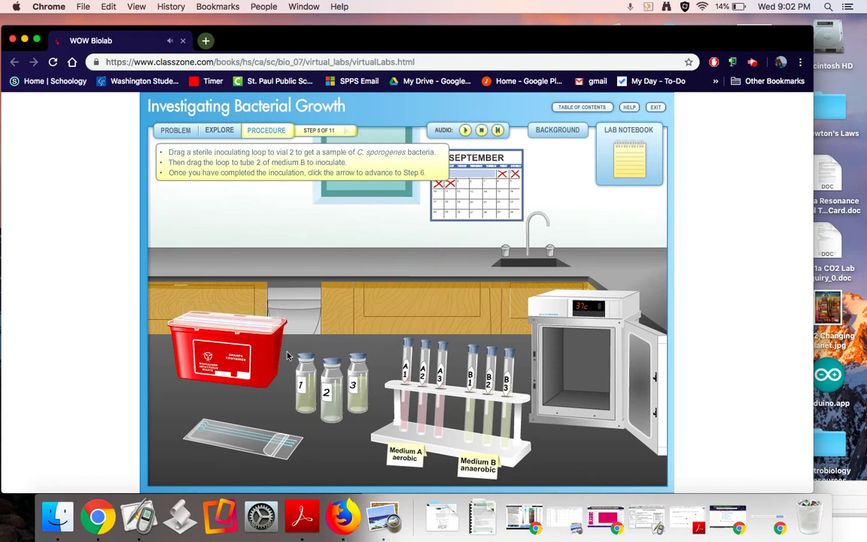
left_click_drag(230, 387, 490, 385)
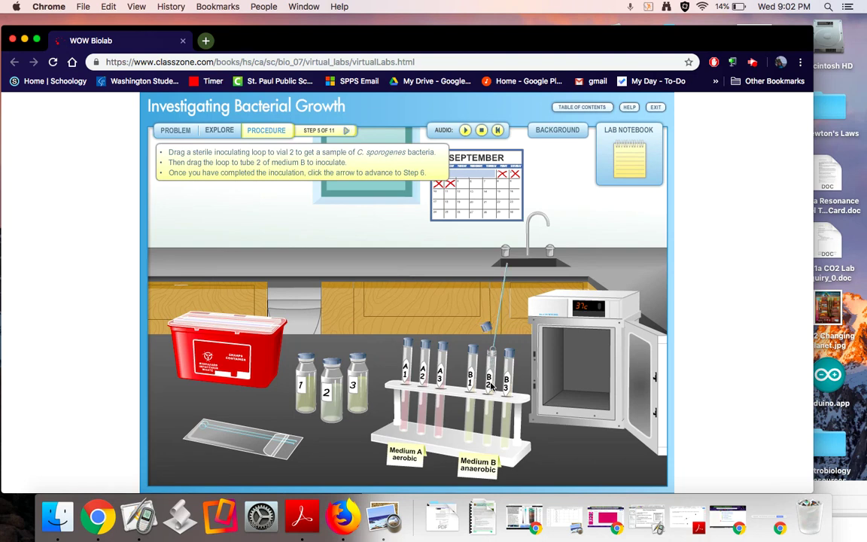
left_click(347, 131)
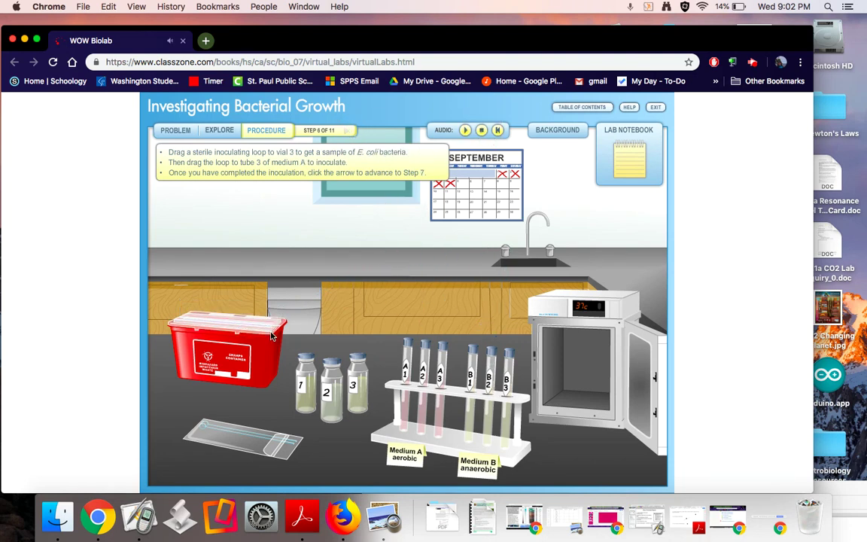
Inoculate tubes A3 and B3 with E. coli from vial 3
left_click_drag(200, 387, 360, 384)
left_click_drag(354, 331, 444, 316)
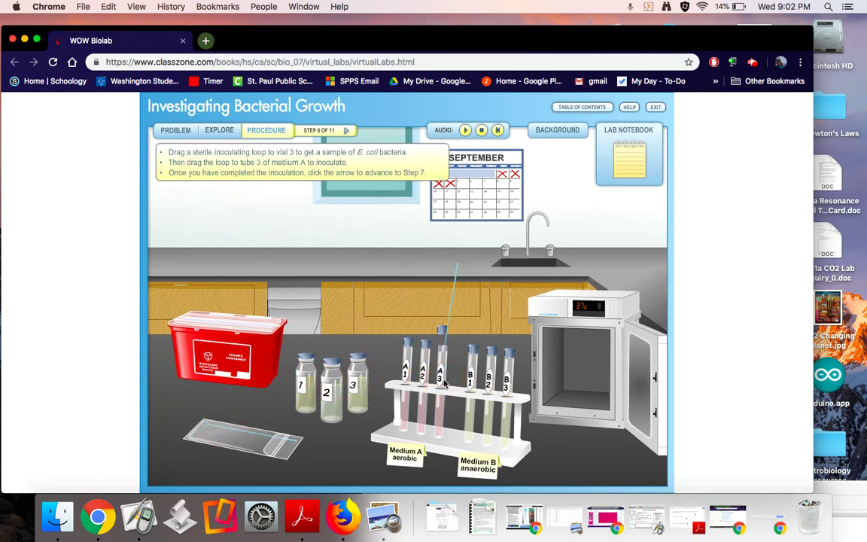
left_click(346, 132)
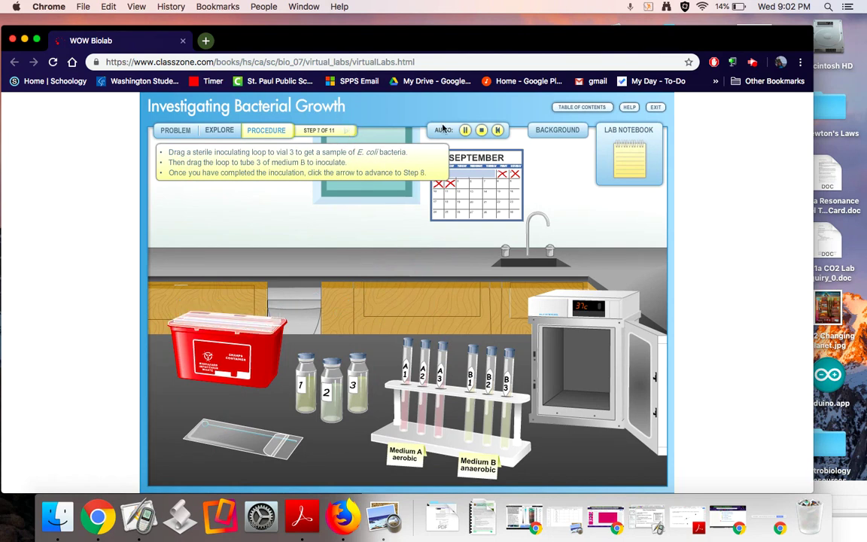
left_click_drag(273, 429, 359, 373)
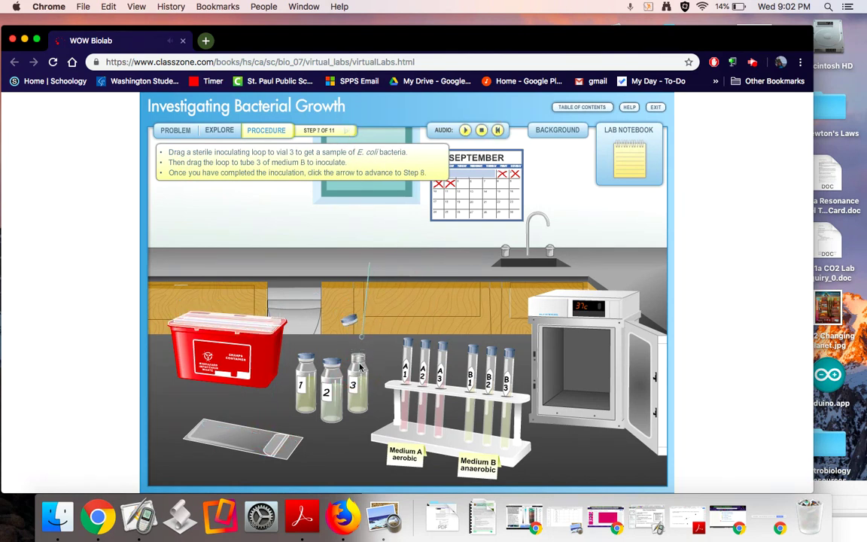
left_click_drag(349, 312, 507, 394)
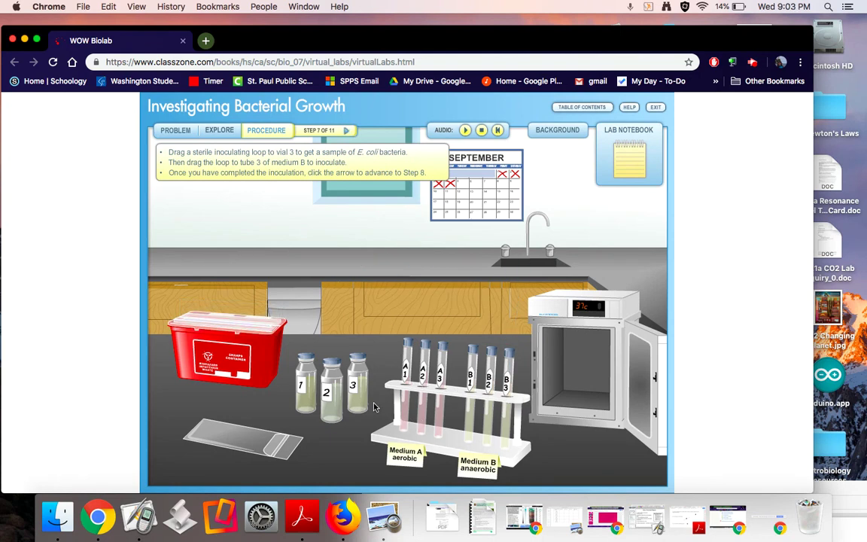
Put the six-tube rack in the incubator, run the 48-hour incubation, and reach Step 9
left_click(346, 130)
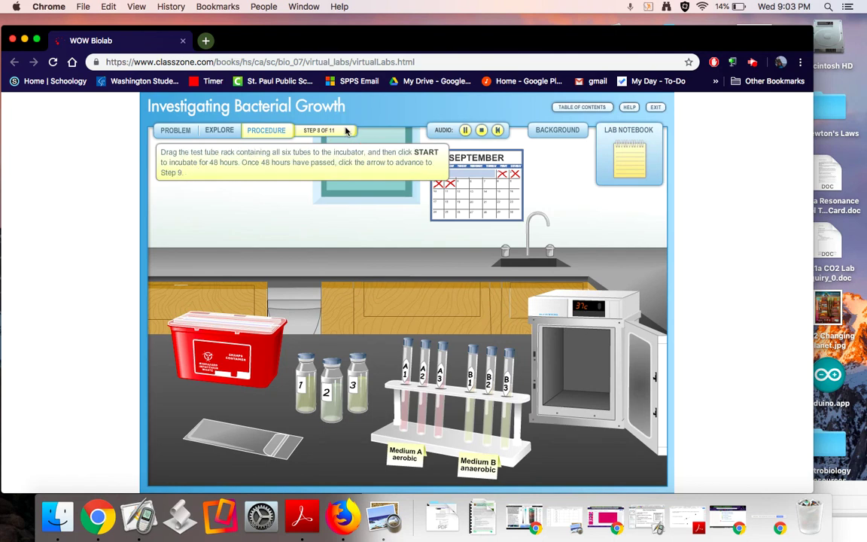
left_click(452, 406)
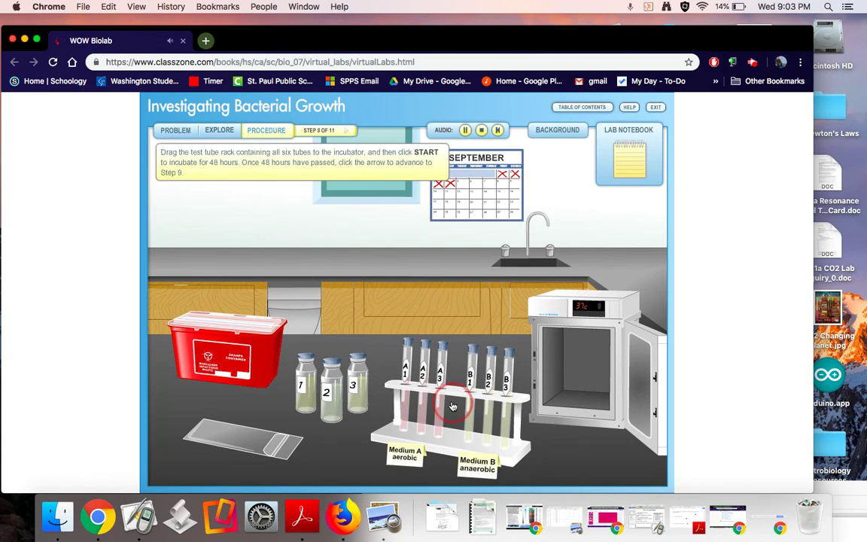
left_click_drag(452, 407, 580, 361)
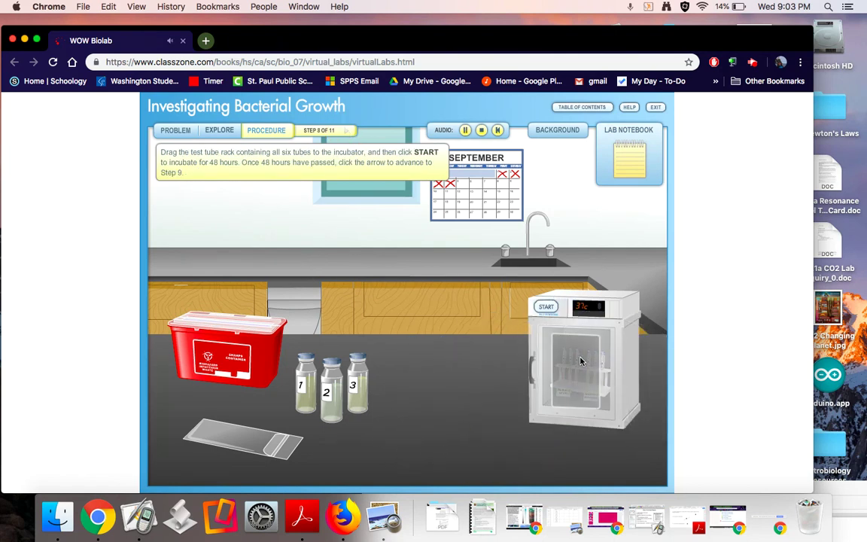
left_click(546, 307)
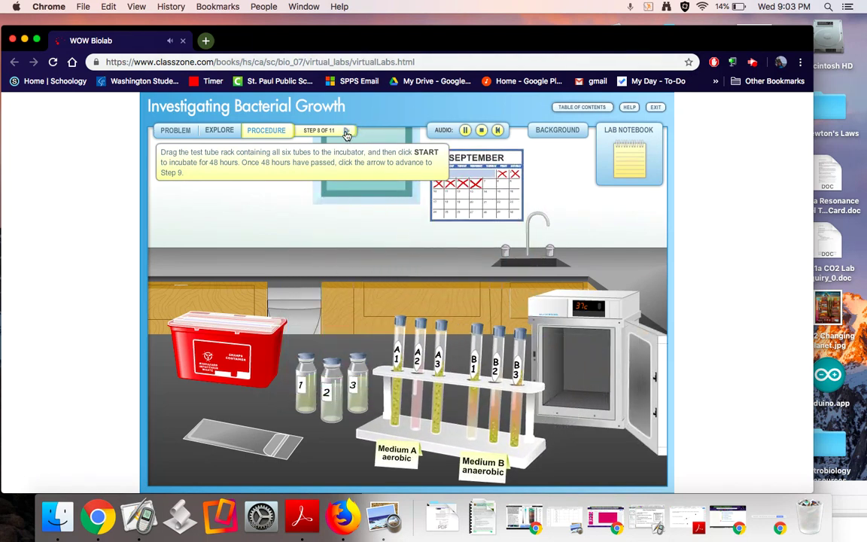
left_click(346, 131)
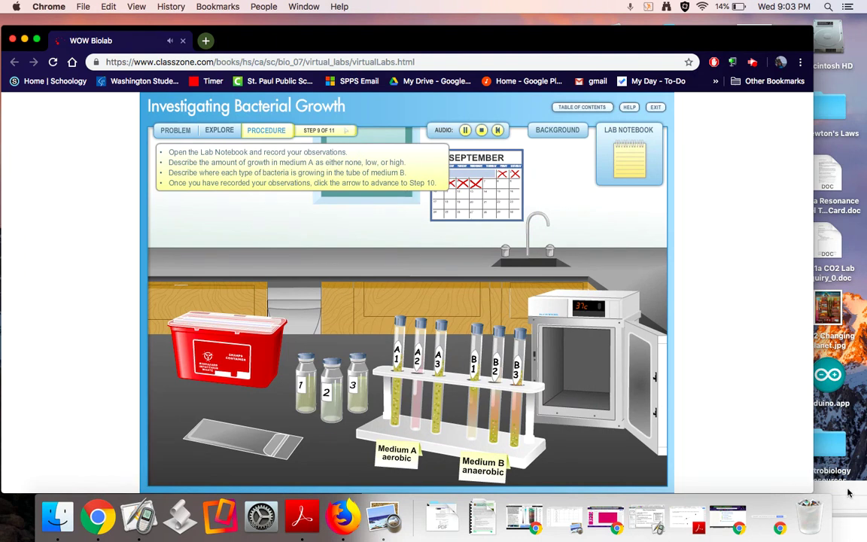
key("super+Tab")
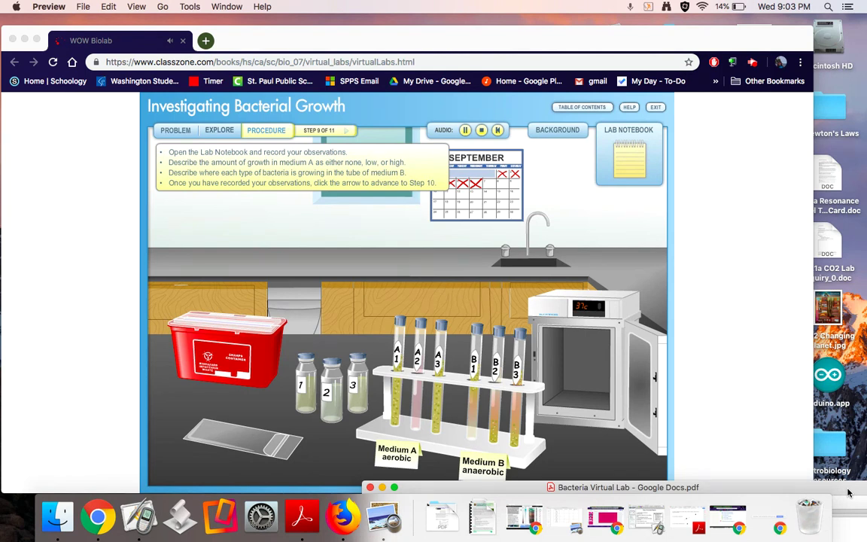
left_click_drag(848, 493, 655, 175)
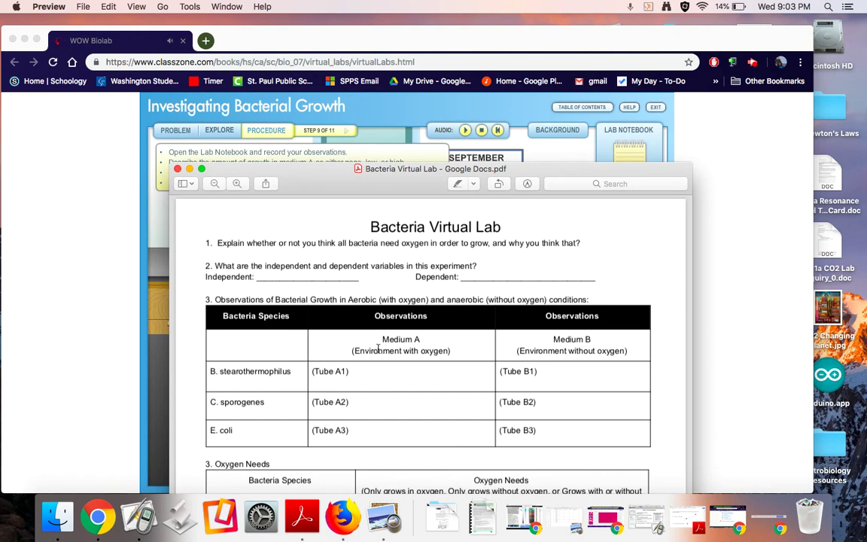
left_click_drag(379, 176, 366, 136)
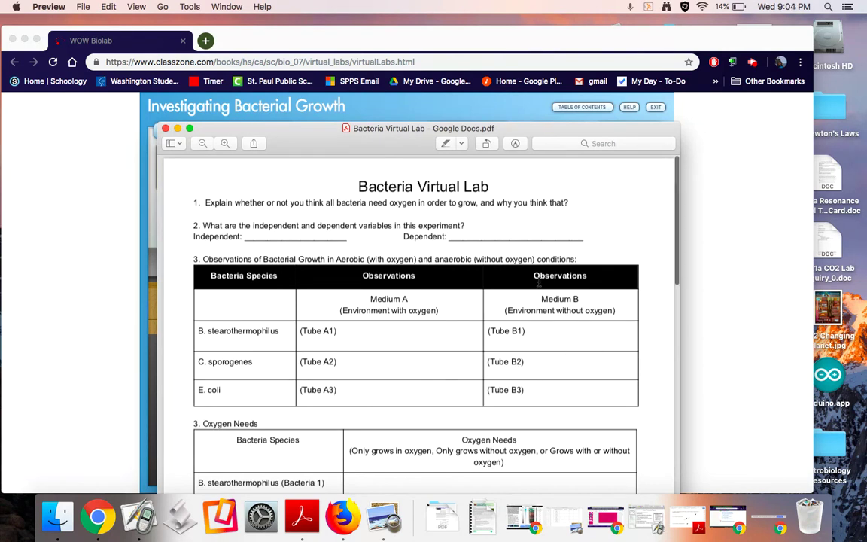
left_click_drag(458, 133, 674, 506)
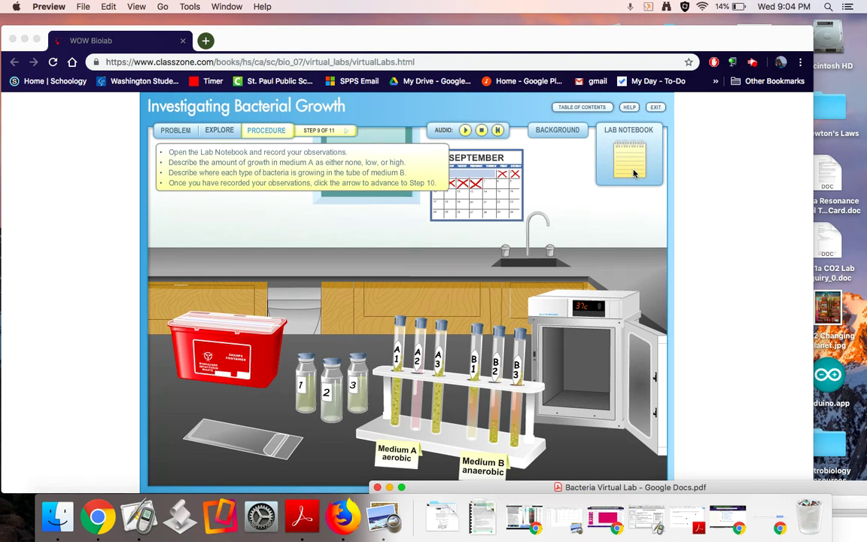
Copy 'Stuff' in the lab notebook into the Vial 2 and Vial 3 Medium A cells
left_click(575, 155)
left_click(628, 155)
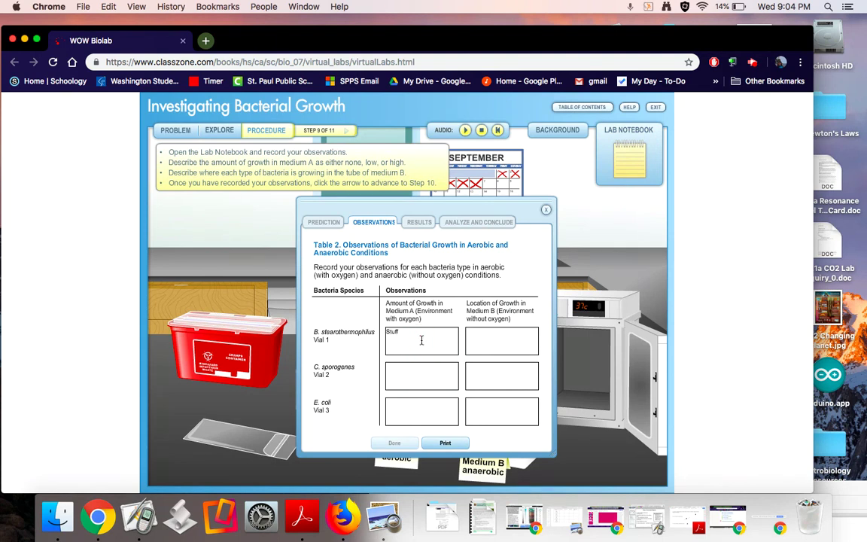
left_click_drag(400, 332, 366, 334)
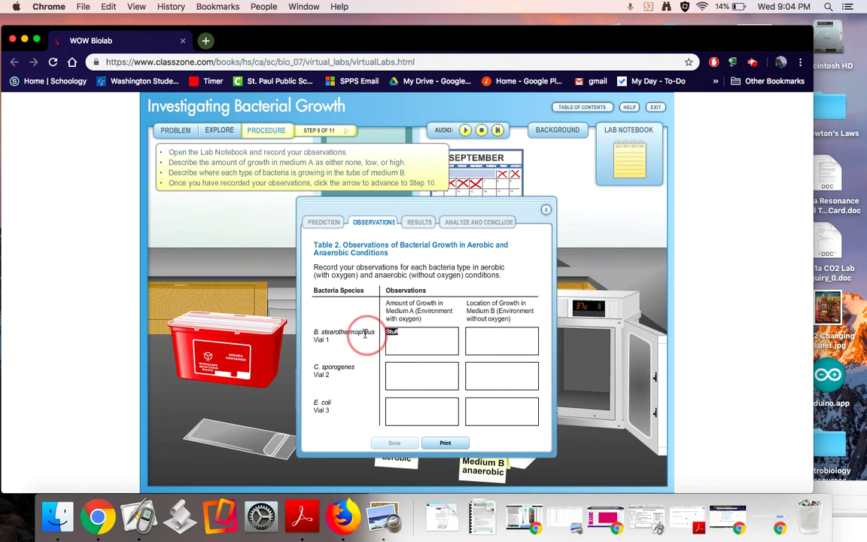
key("ctrl+c")
left_click(437, 379)
key("ctrl+v")
left_click(430, 405)
key("ctrl+v")
Paste 'Stuff' into the Medium B cells for vials 3, 2 and 1, then advance to Step 10
left_click(480, 407)
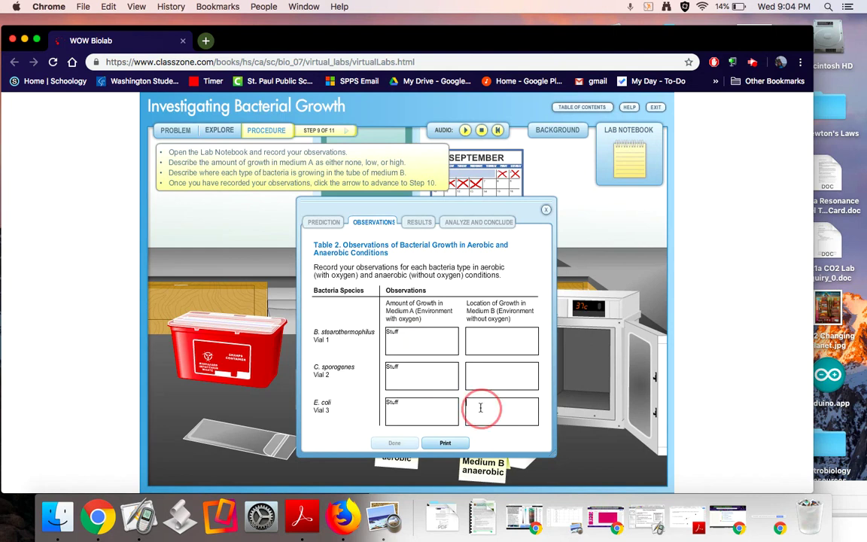
key("ctrl+v")
left_click(481, 381)
key("ctrl+v")
left_click(481, 346)
key("ctrl+v")
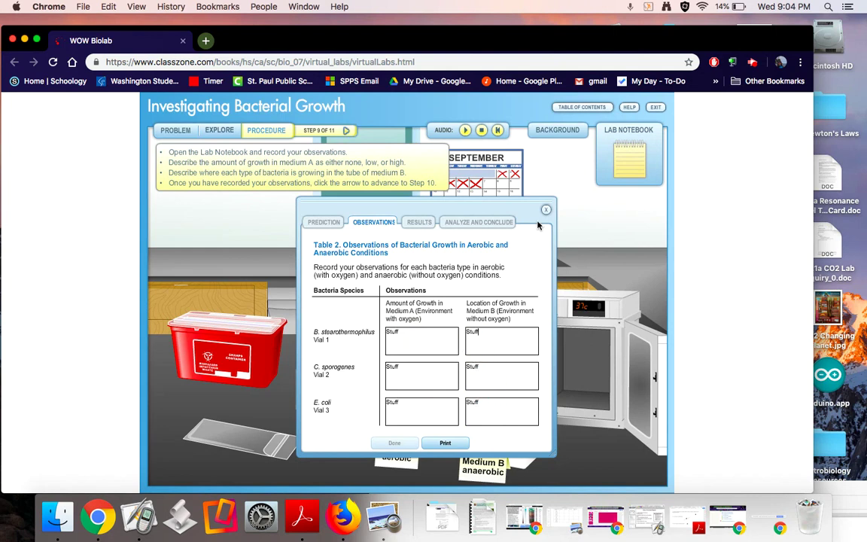
left_click(546, 209)
left_click(346, 130)
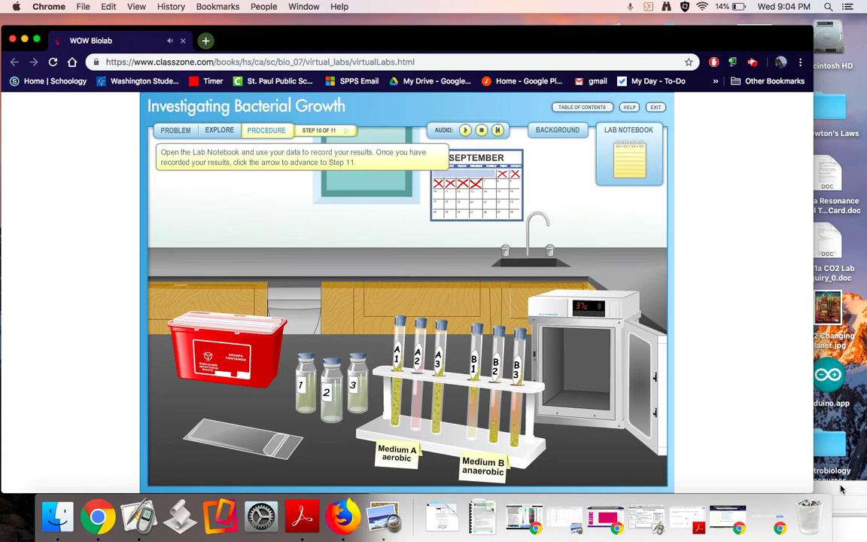
Show the lab notebook's Oxygen Needs results, then raise the Bacteria Virtual Lab worksheet PDF over the lab
key("super+Tab")
key("super+Tab")
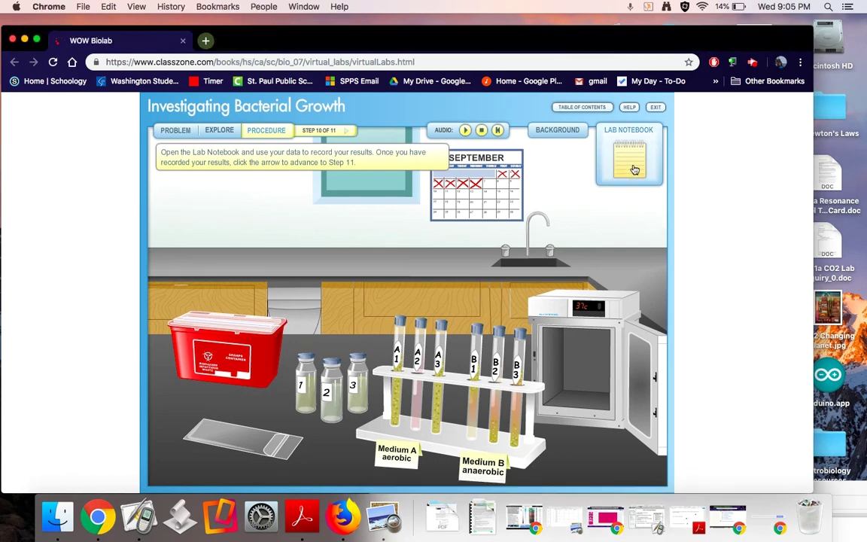
left_click(632, 165)
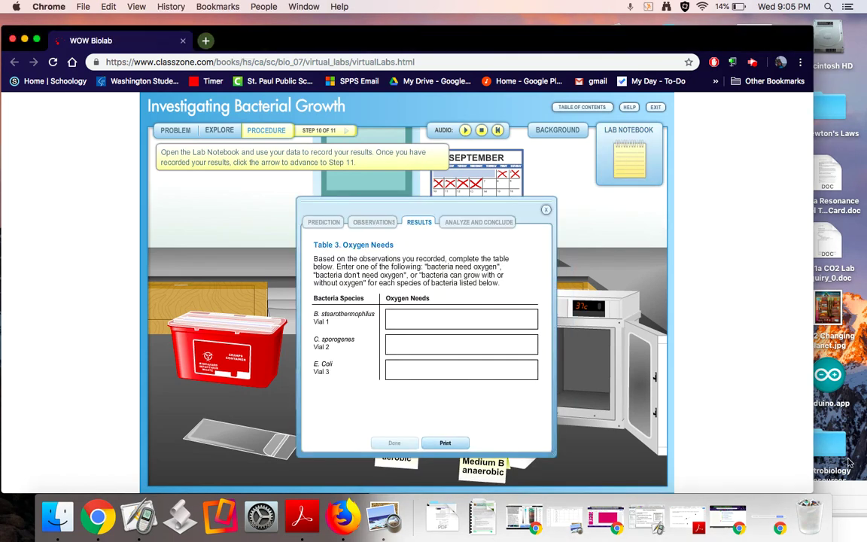
key("super+Tab")
left_click_drag(761, 350, 639, 37)
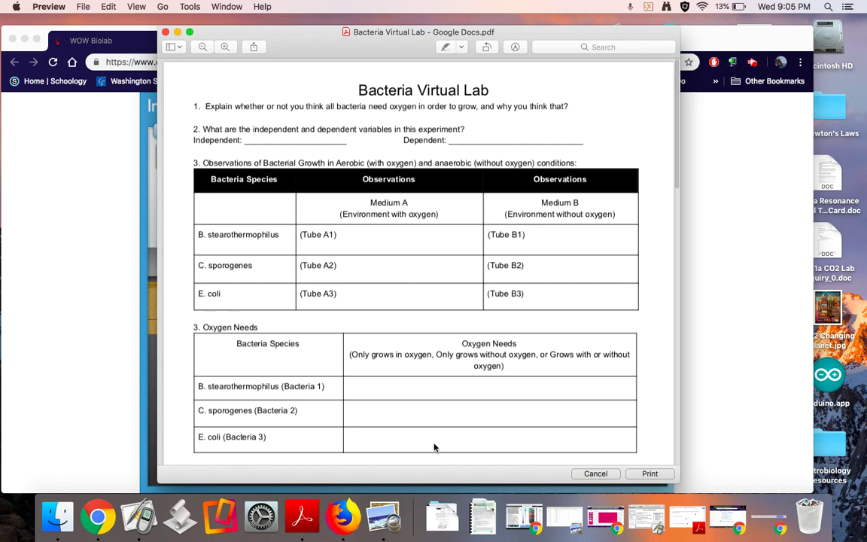
Review the worksheet's Oxygen Needs and Conclusions sections, then bring the lab's empty Table 3 forward
scroll(476, 281, "down", 3)
scroll(476, 281, "down", 7)
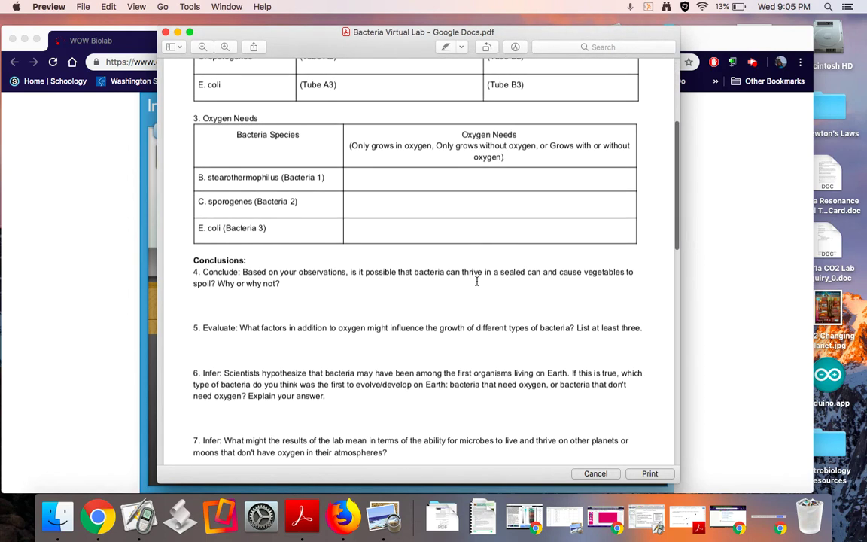
scroll(477, 281, "up", 3)
scroll(476, 280, "up", 1)
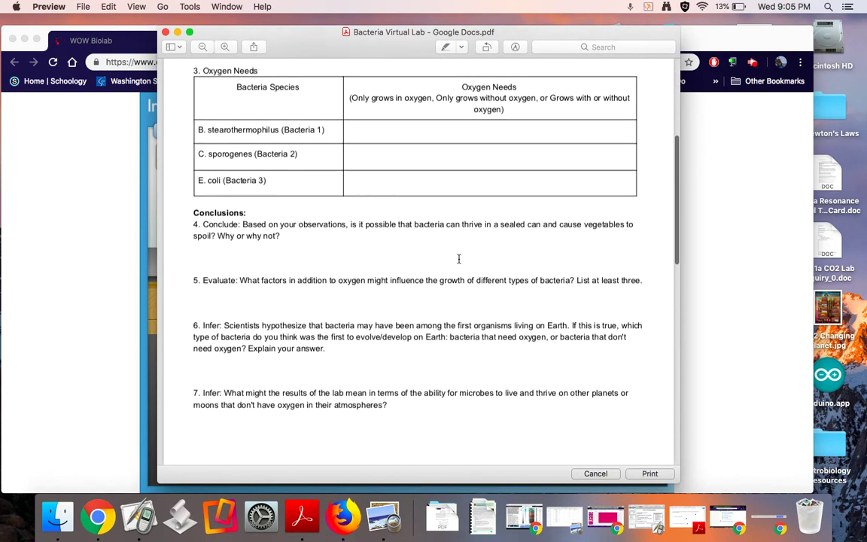
scroll(425, 397, "up", 3)
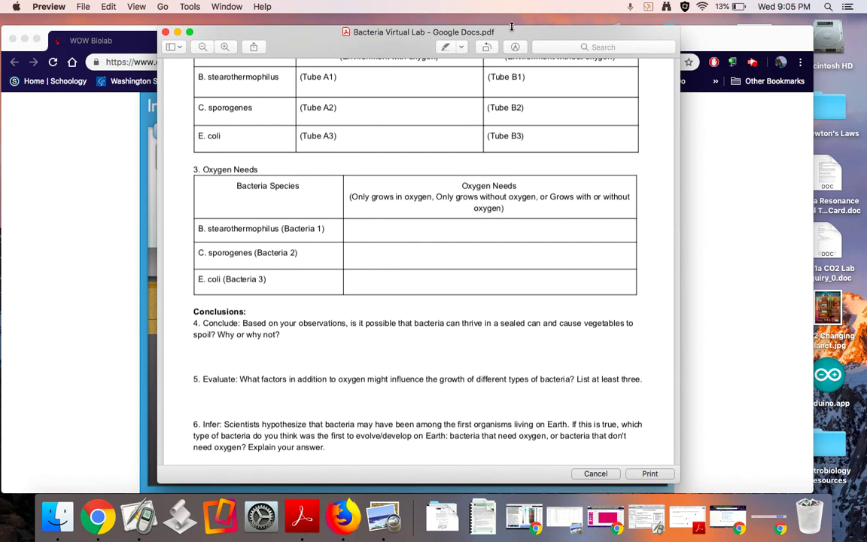
left_click_drag(507, 34, 508, 92)
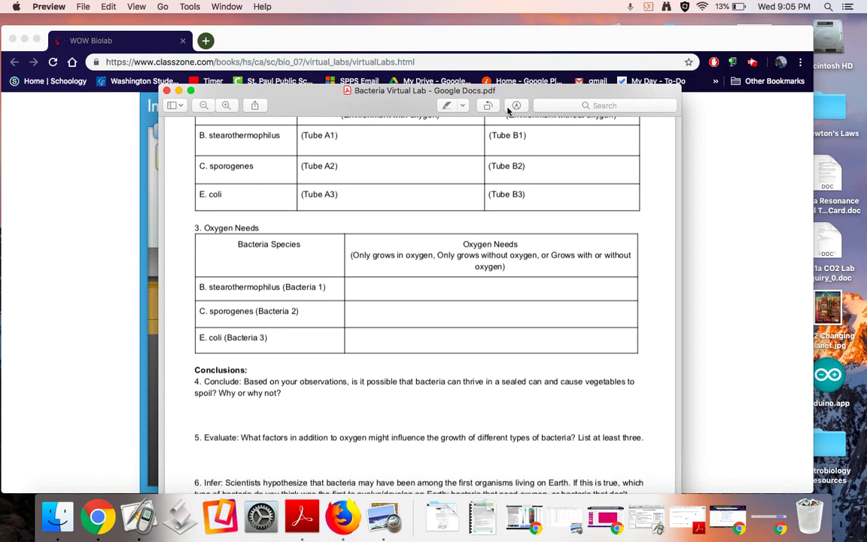
left_click(681, 64)
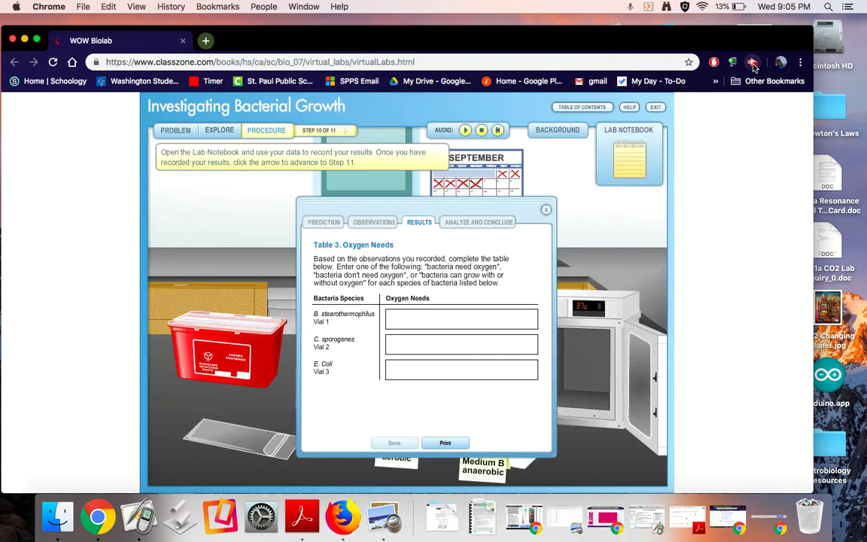